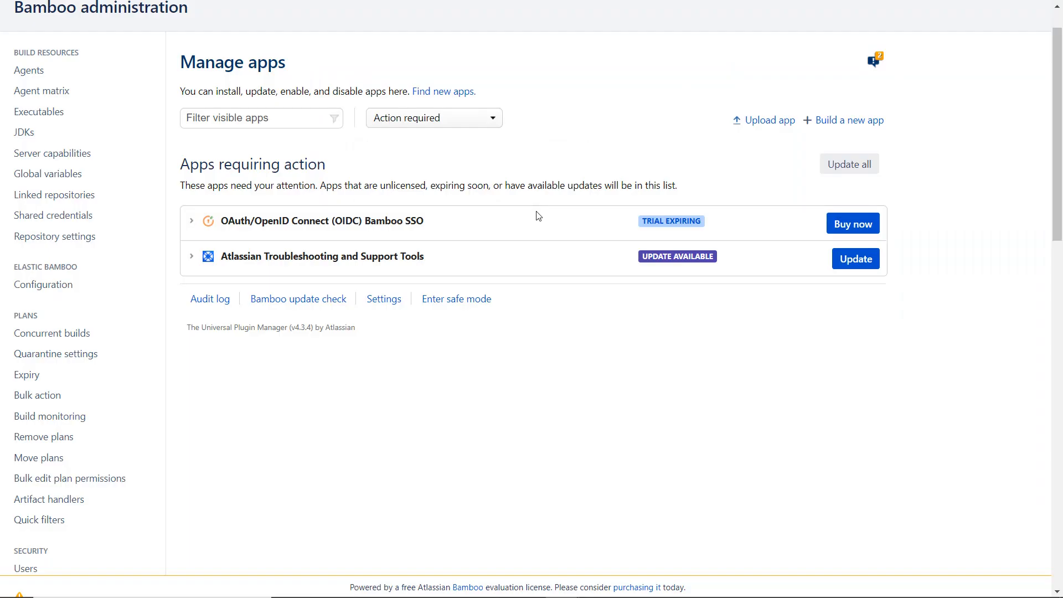
Open the miniOrange OAuth SSO configuration, choose Custom OpenID as the application and name the app Custom OpenID
scroll(535, 216, "down", 4)
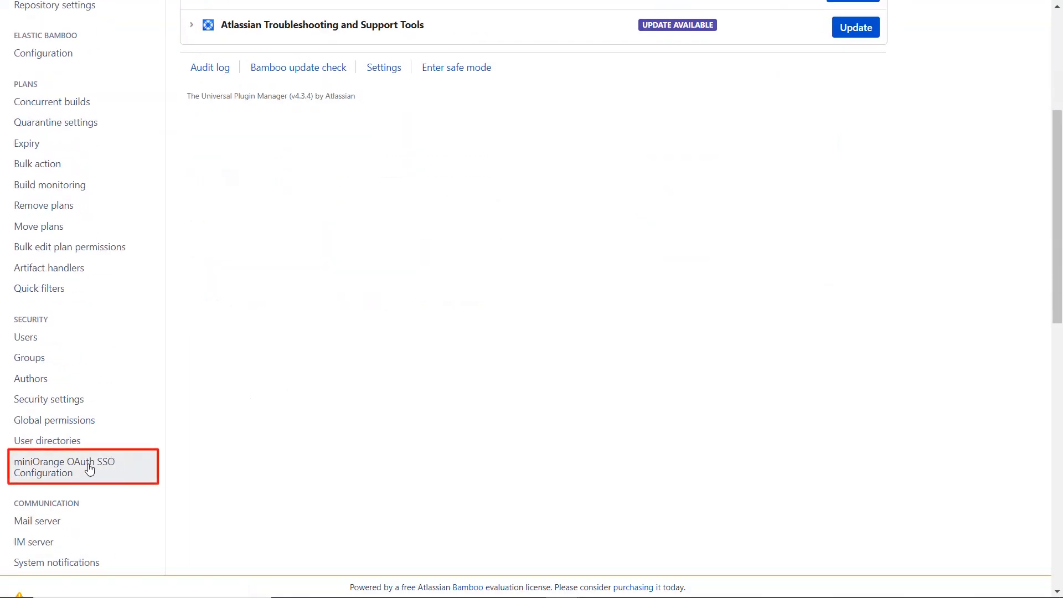
left_click(87, 469)
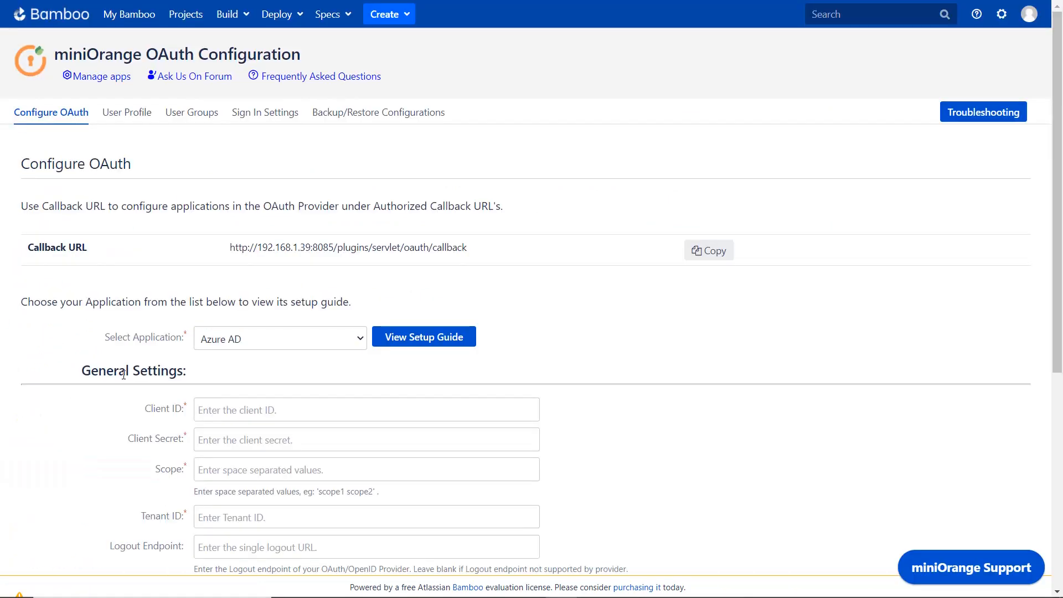
left_click(360, 338)
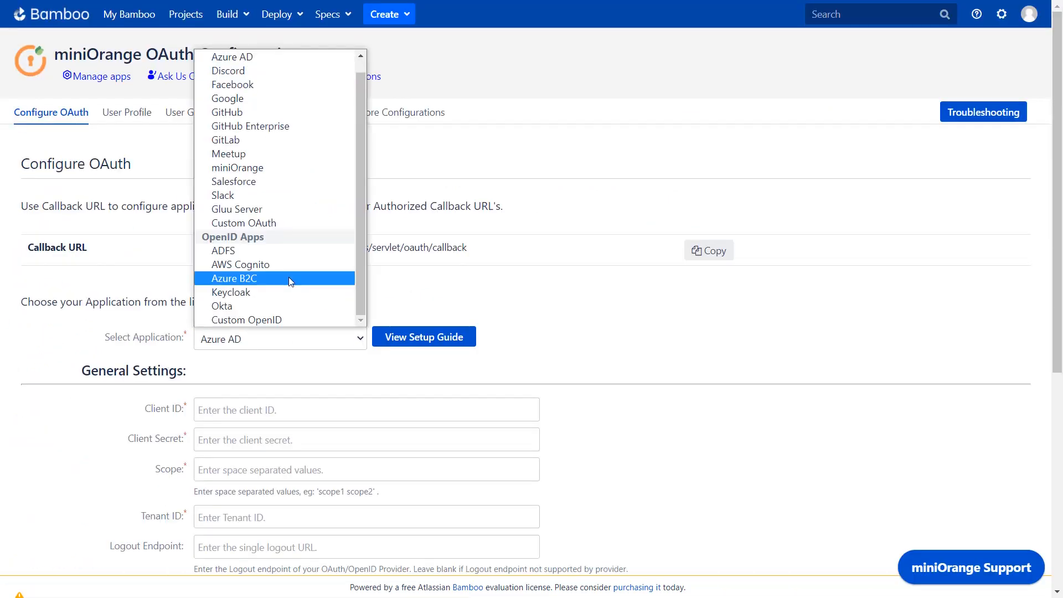
left_click(273, 321)
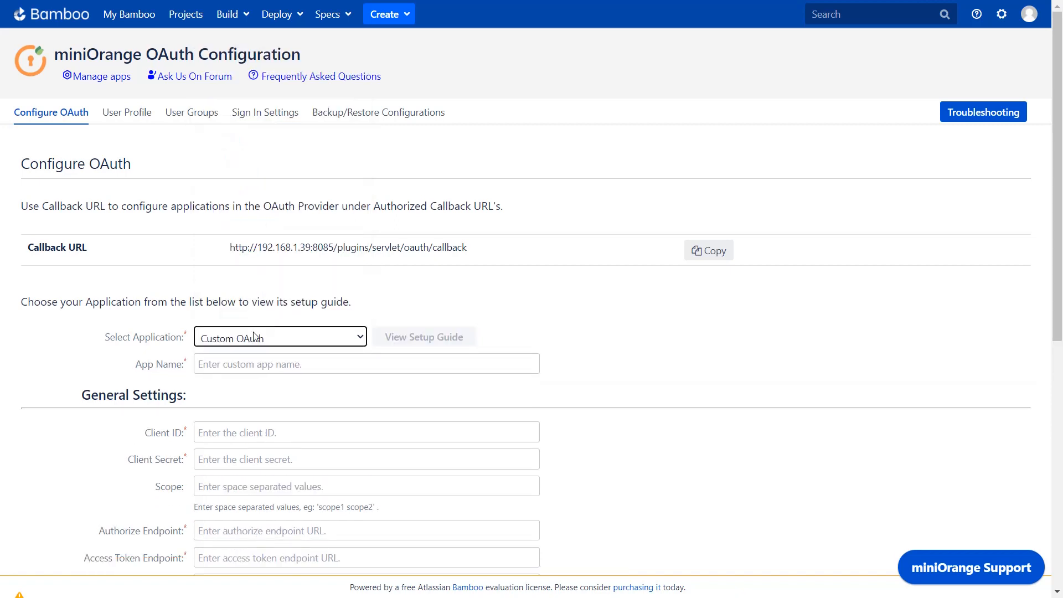
left_click(209, 365)
type("Custom OpenID")
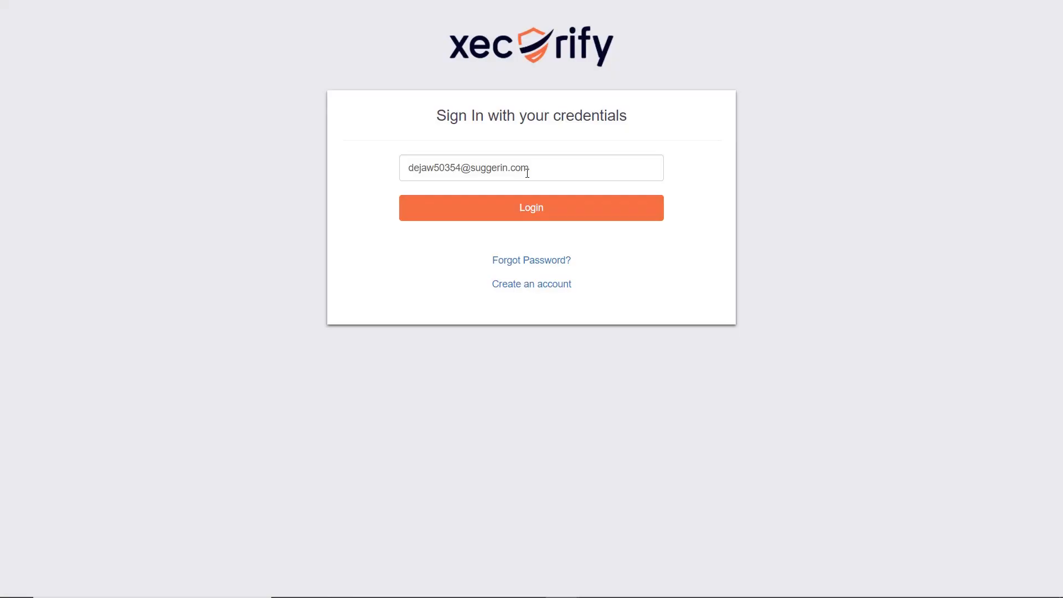
Switch to the xecurify admin console and sign in with the account e-mail and password
left_click(527, 208)
type("******")
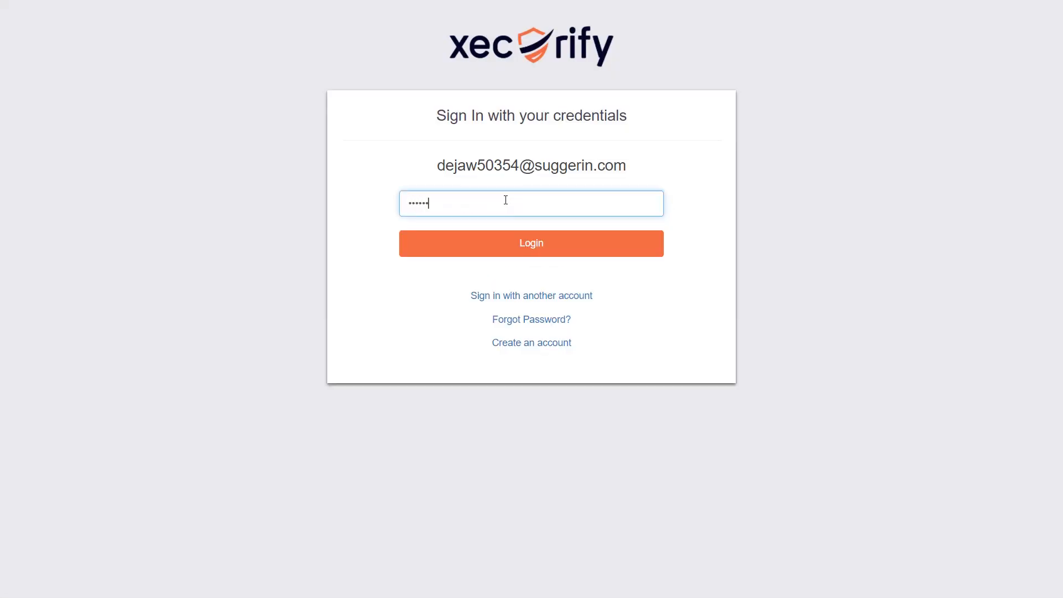
type("***")
left_click(503, 246)
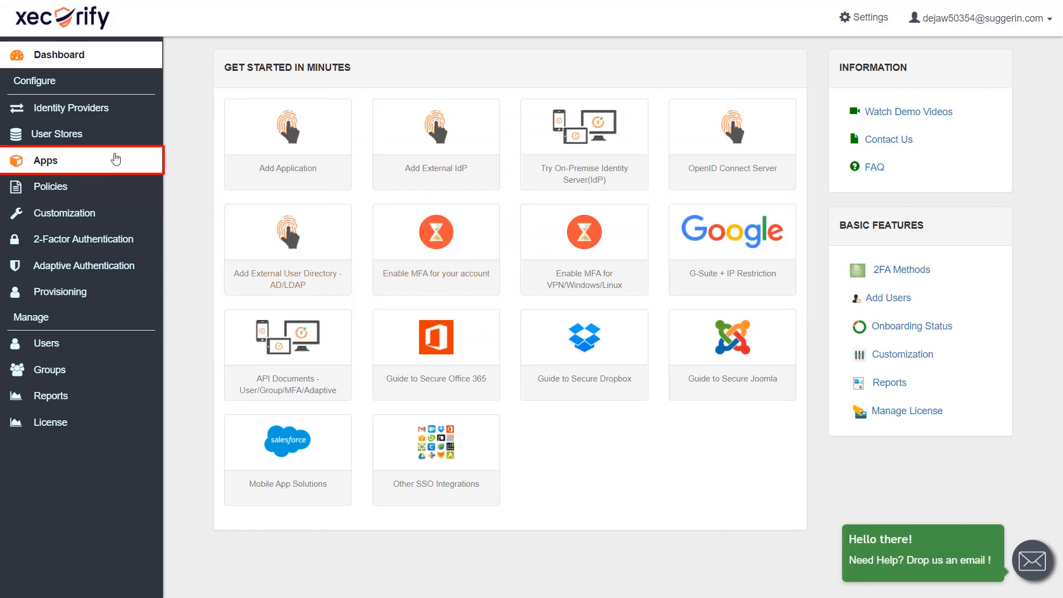
Start adding a new OAuth/OIDC application in xecurify, using the Bamboo app template
left_click(116, 160)
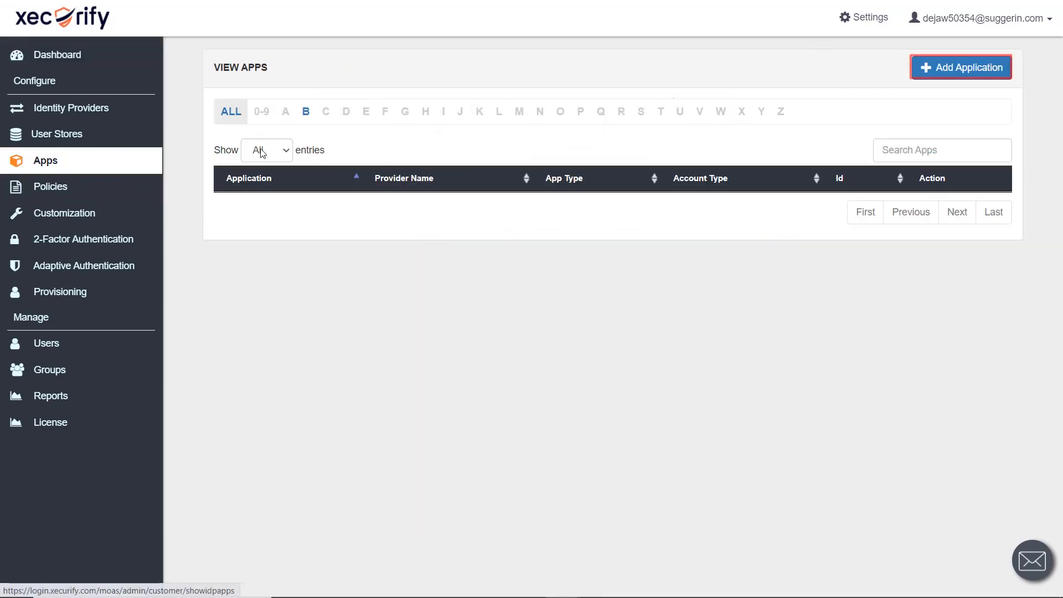
left_click(941, 67)
left_click(617, 258)
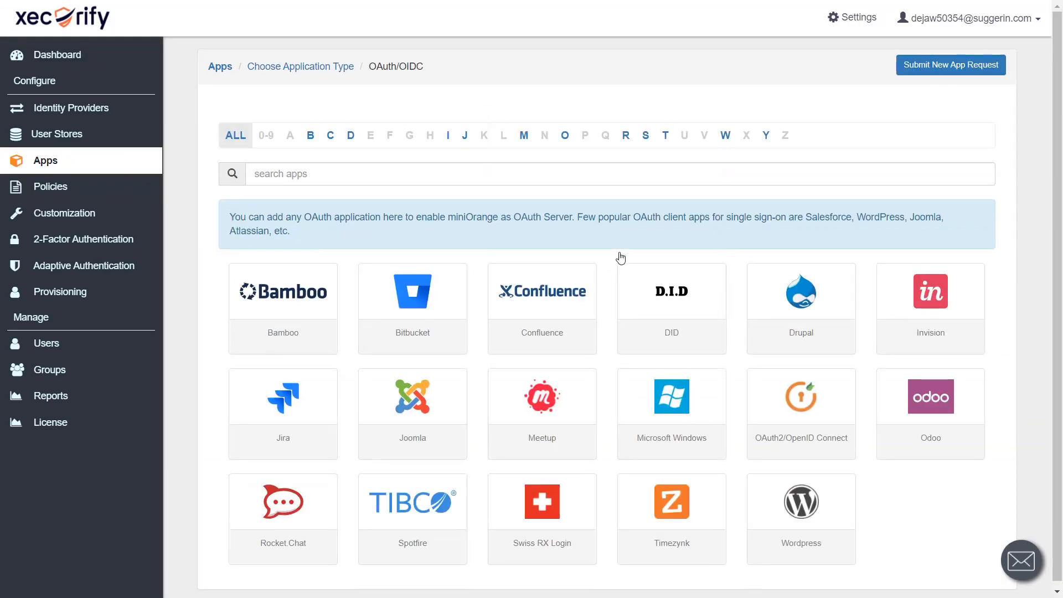
left_click(279, 331)
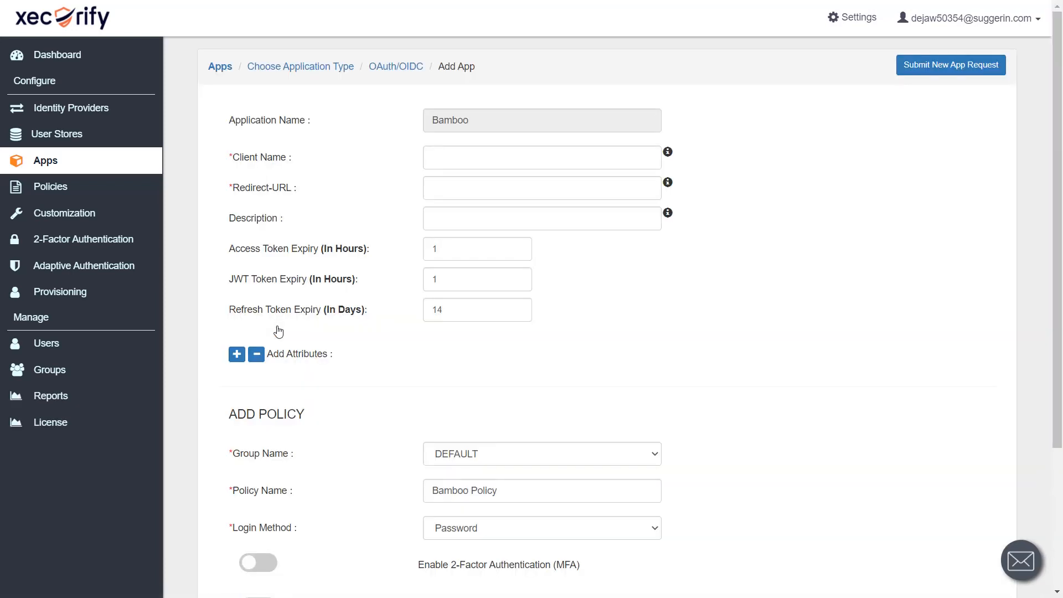
Set the new application's client name to Bamboo OAuth
left_click(435, 158)
type("Bamboo")
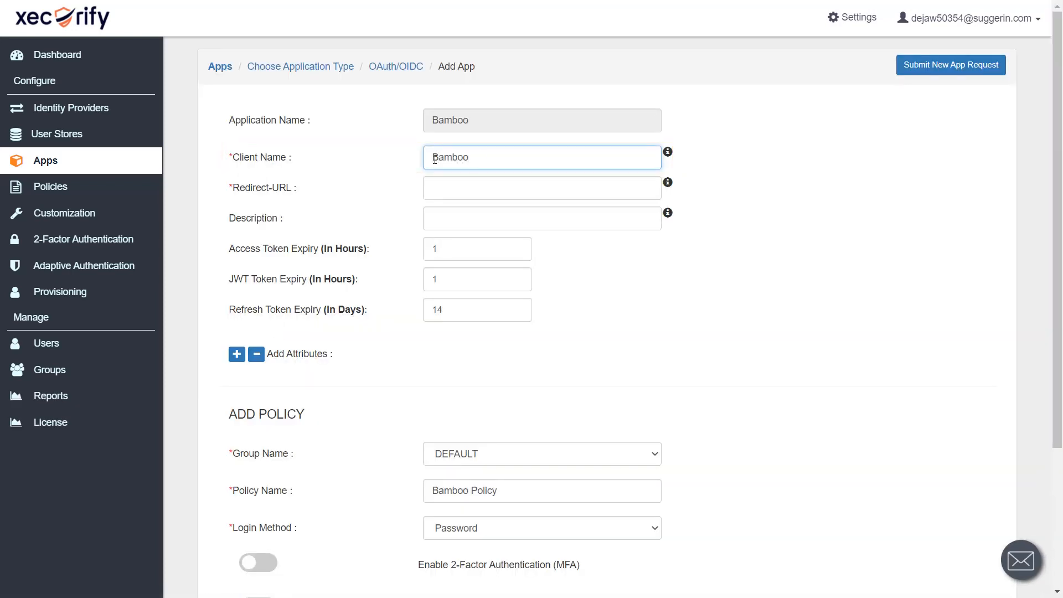
type(" OAuth")
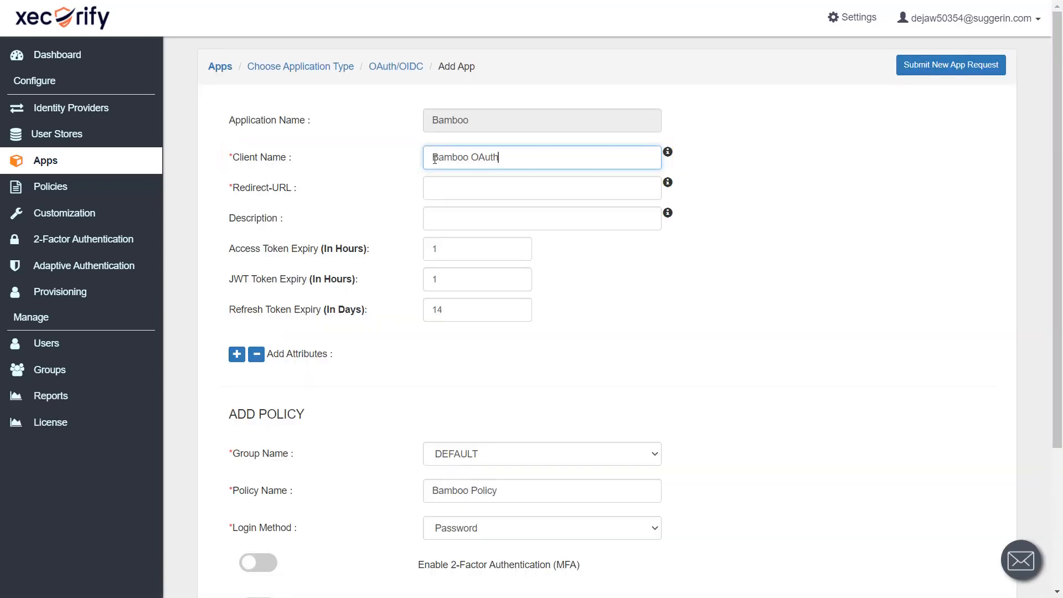
Copy the callback URL from Bamboo's OAuth configuration into the xecurify app's Redirect-URL and save the application
left_click(432, 191)
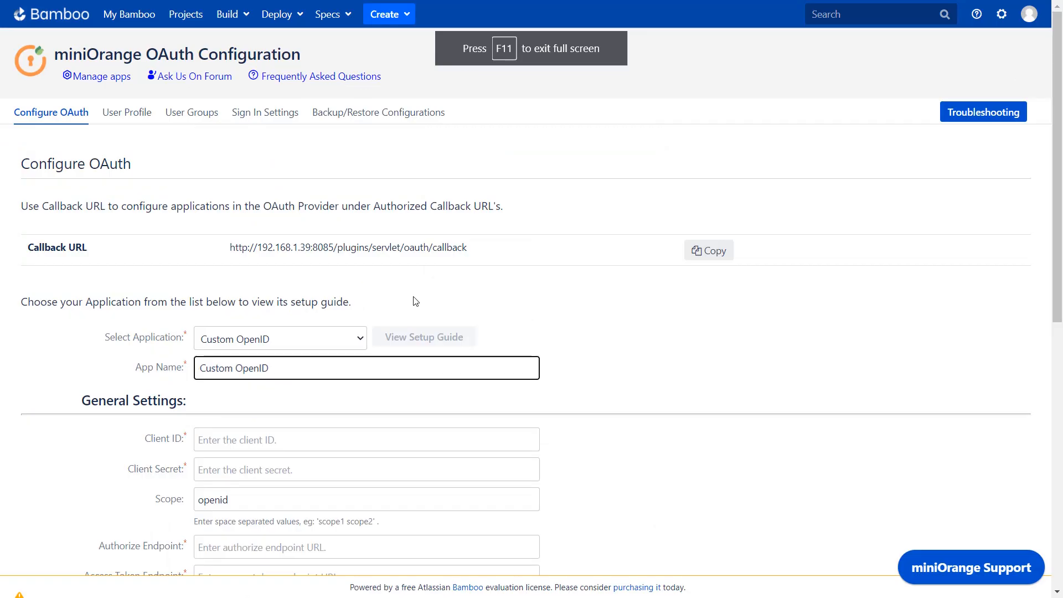
left_click(696, 252)
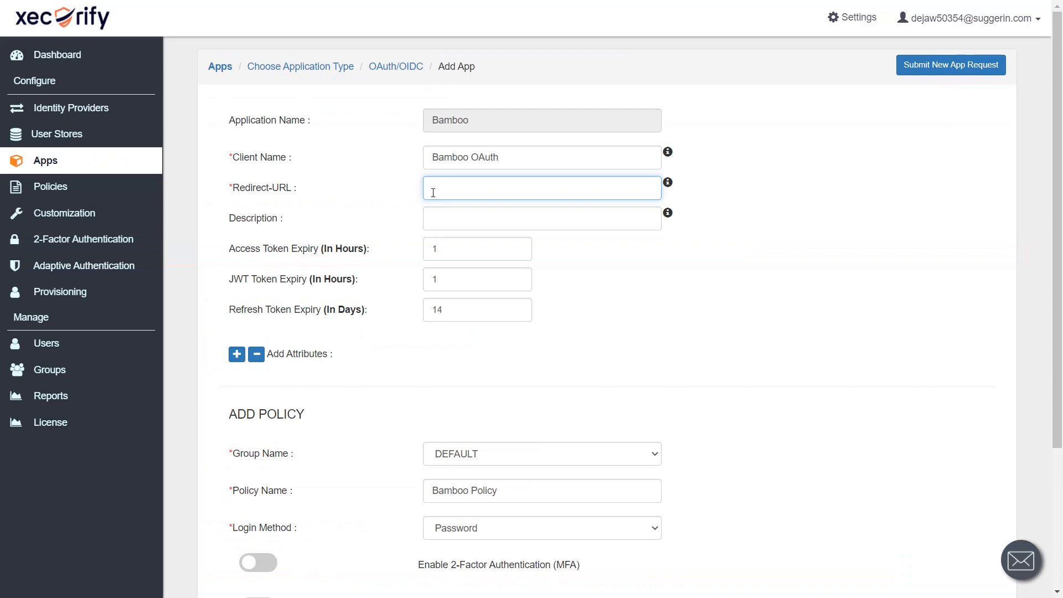
key("ctrl+v")
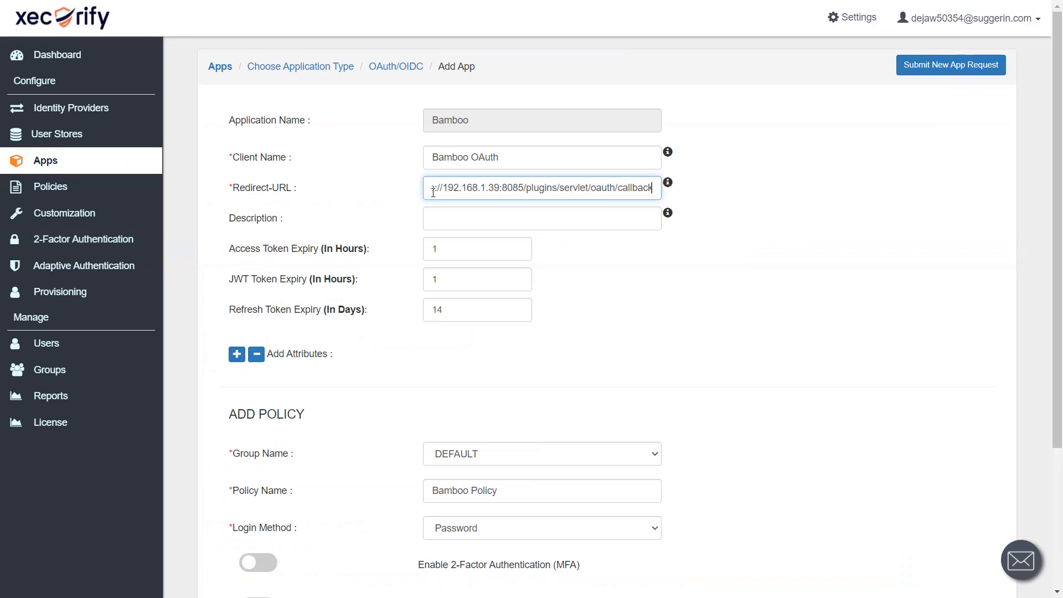
scroll(433, 192, "down", 3)
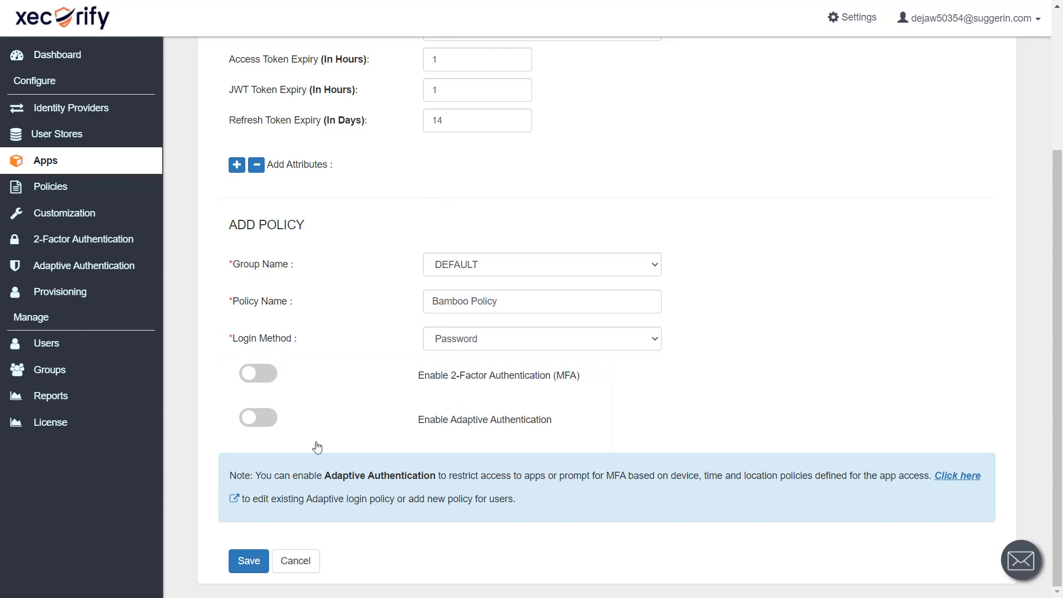
left_click(248, 560)
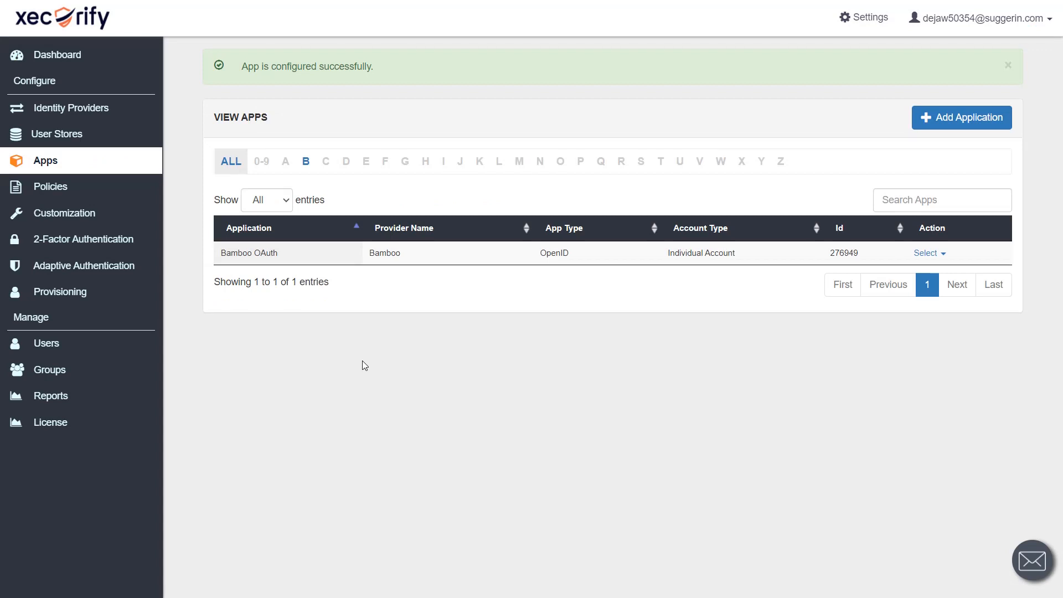
Open the Bamboo OAuth app for editing in xecurify and copy its client ID and client secret into Bamboo's general OAuth settings
left_click(928, 253)
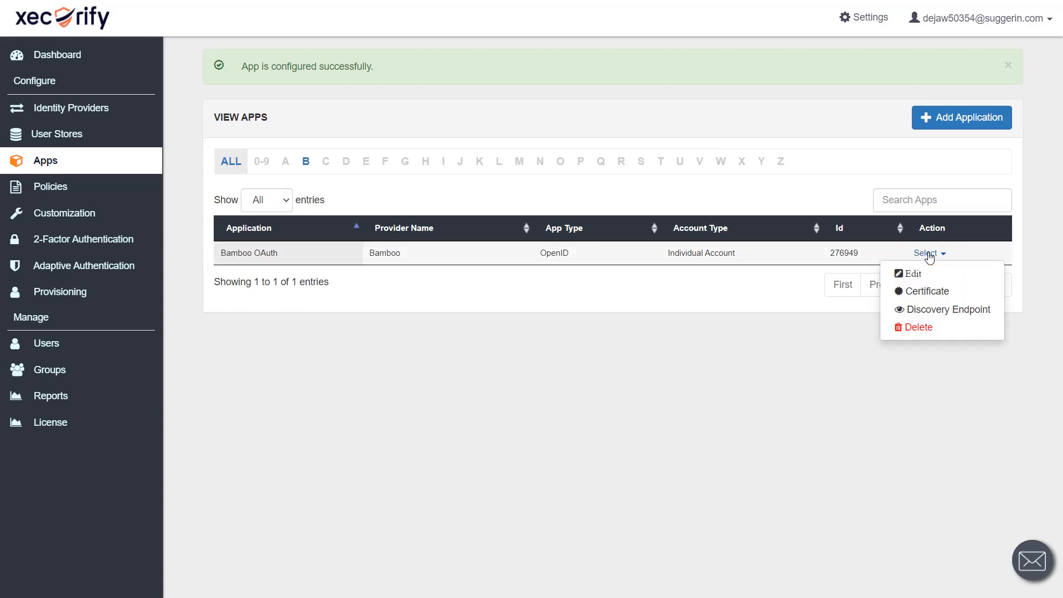
left_click(922, 272)
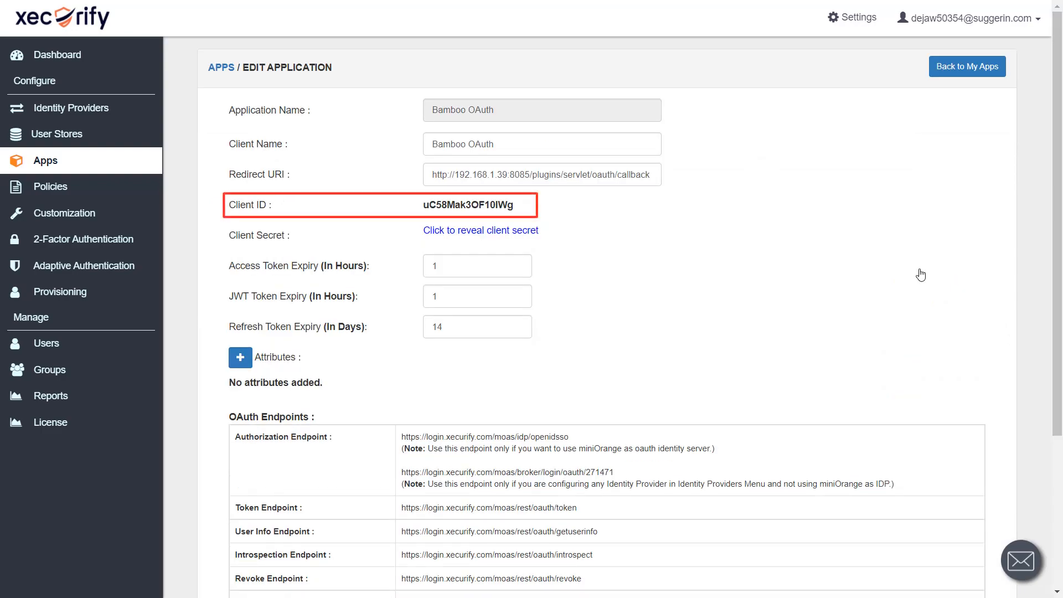
left_click_drag(538, 205, 398, 205)
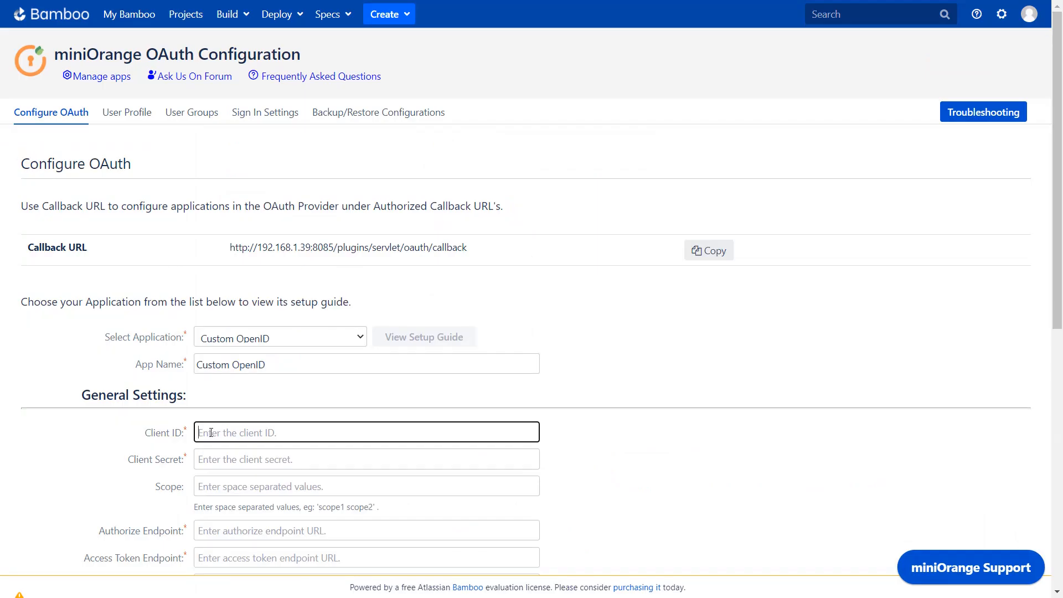
key("ctrl+v")
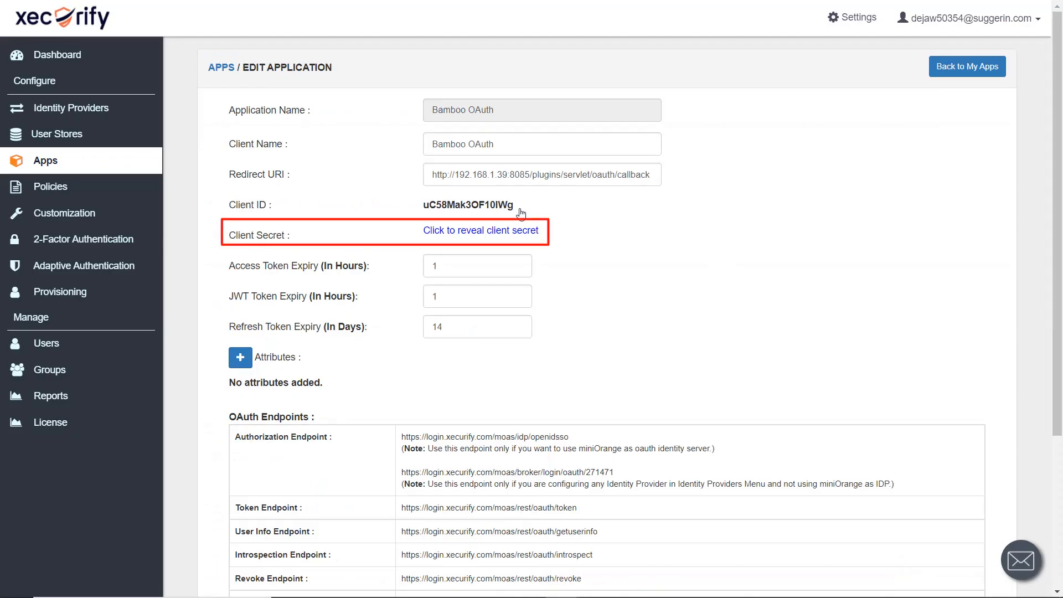
left_click(478, 231)
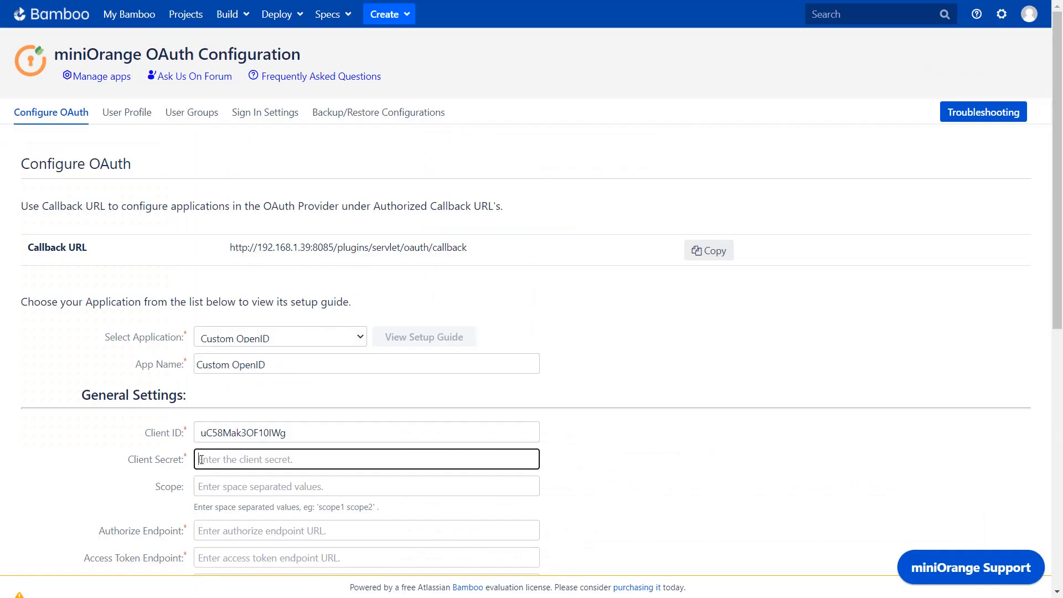
key("ctrl+v")
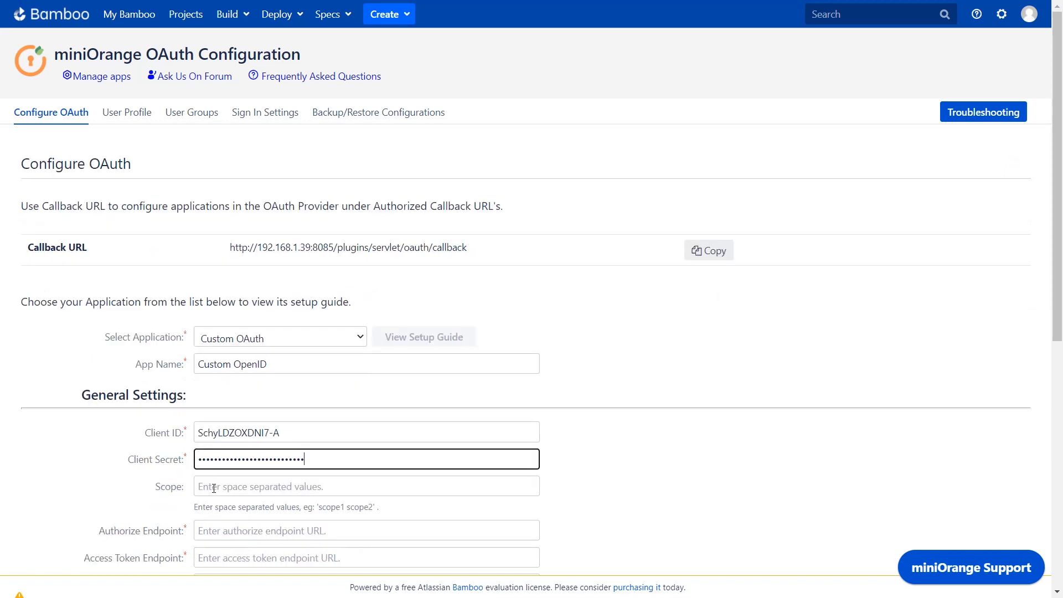
Set the scope in Bamboo's OAuth settings to "OpenID email profile"
left_click(212, 487)
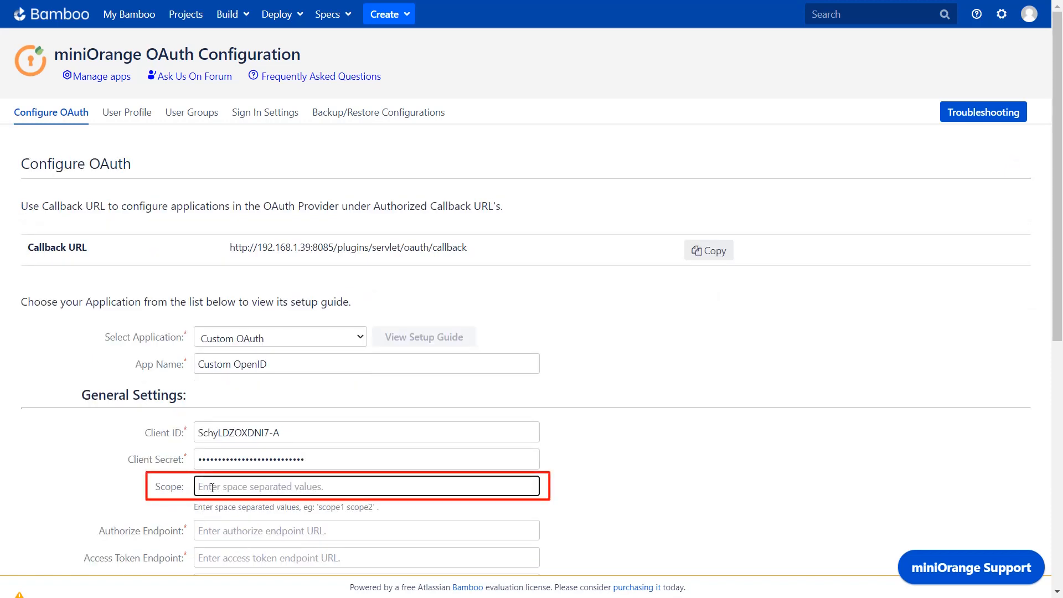
type("Open")
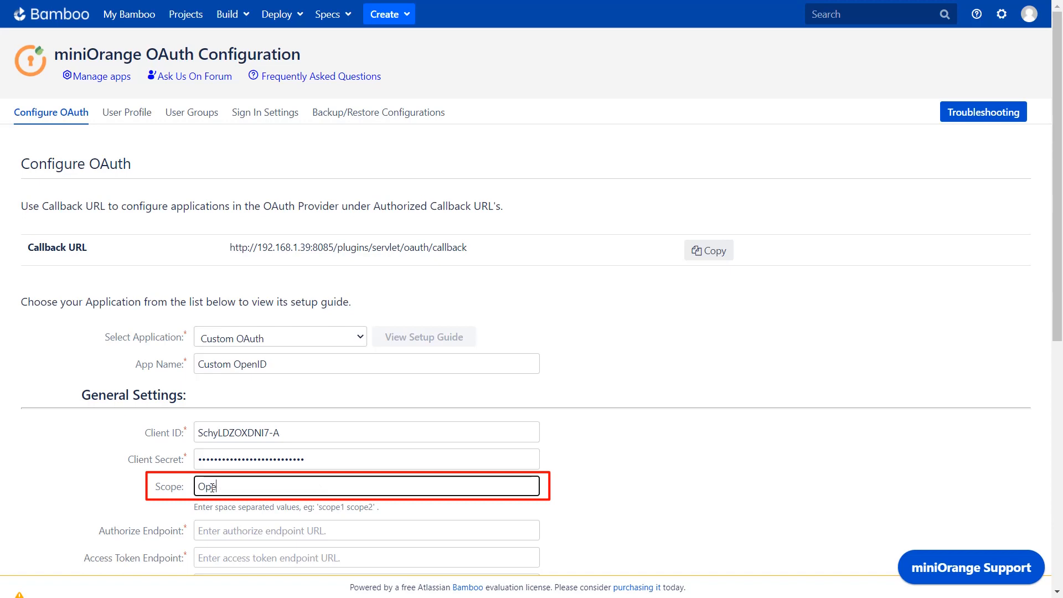
type("ID email profile")
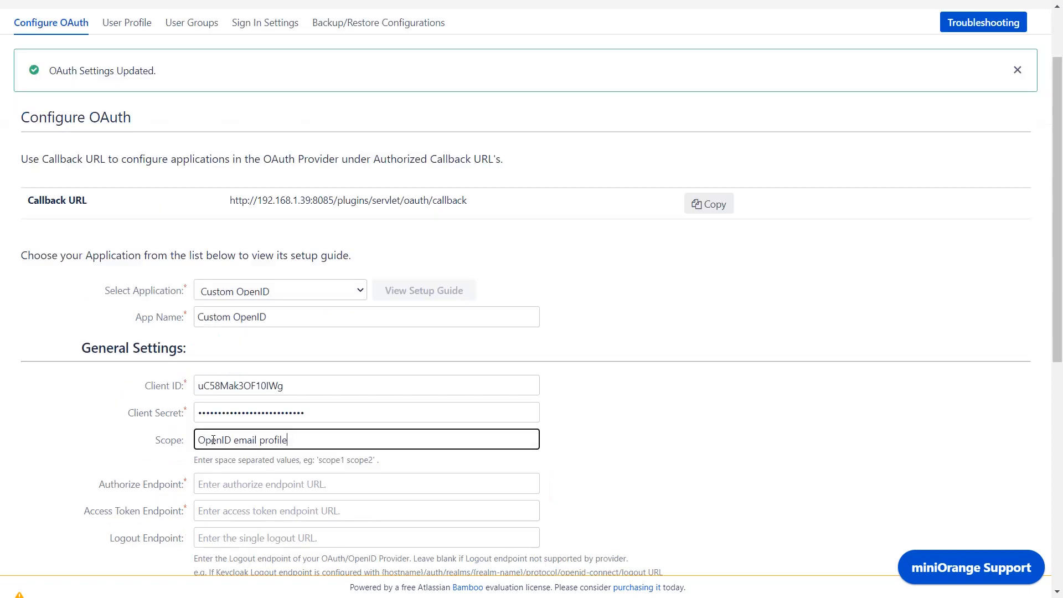
left_click(215, 479)
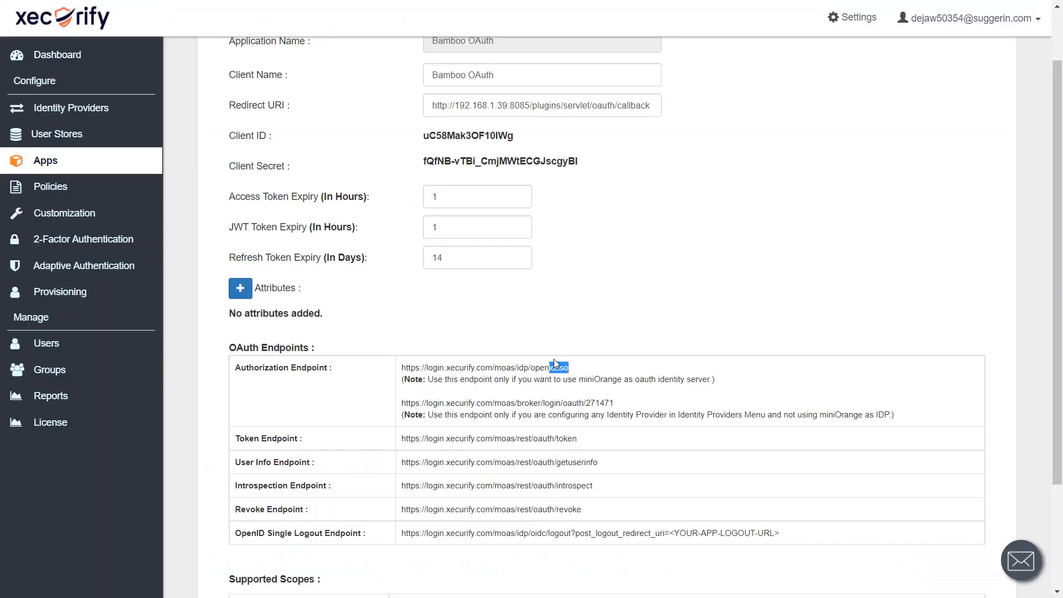
left_click_drag(553, 358, 397, 373)
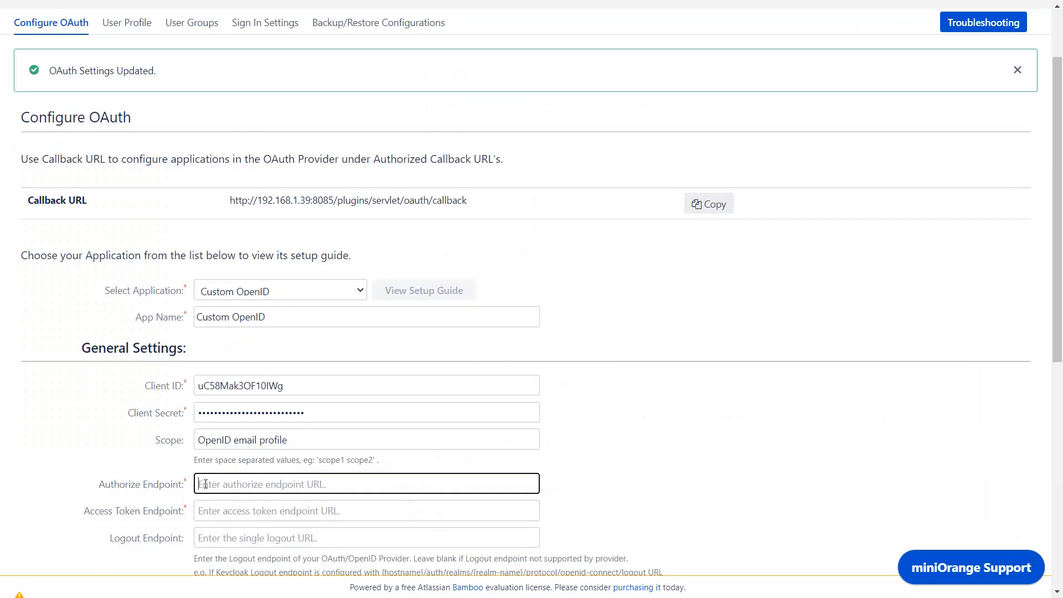
key("ctrl+v")
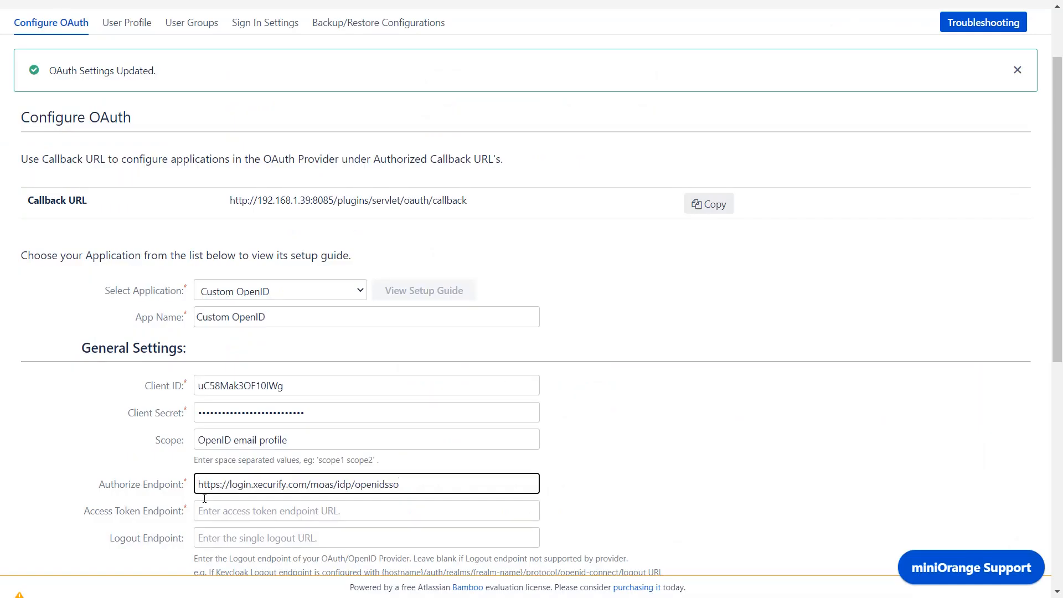
left_click(204, 498)
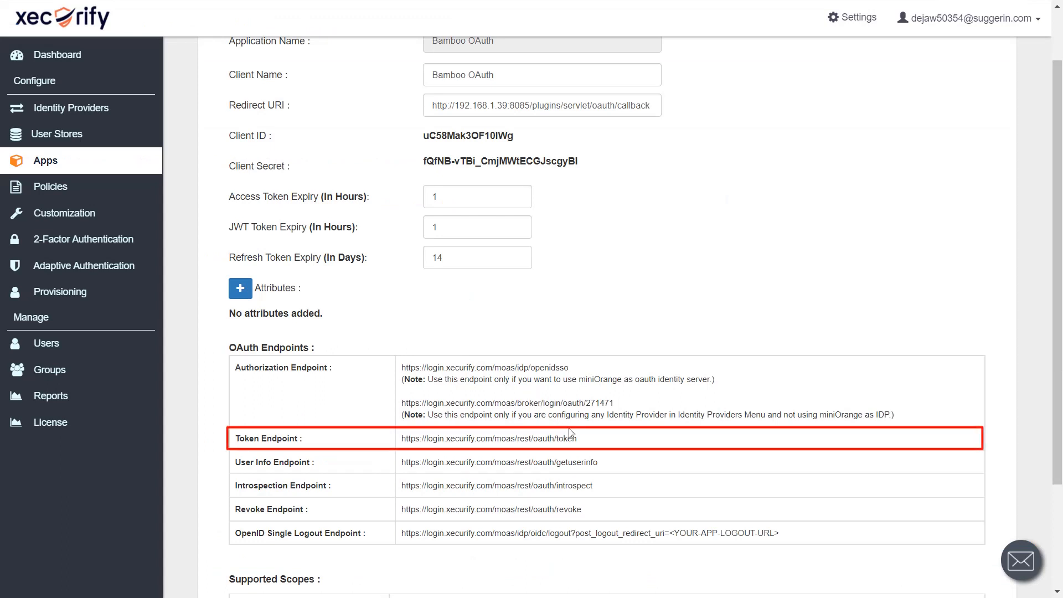
left_click_drag(583, 440, 400, 439)
key("ctrl+c")
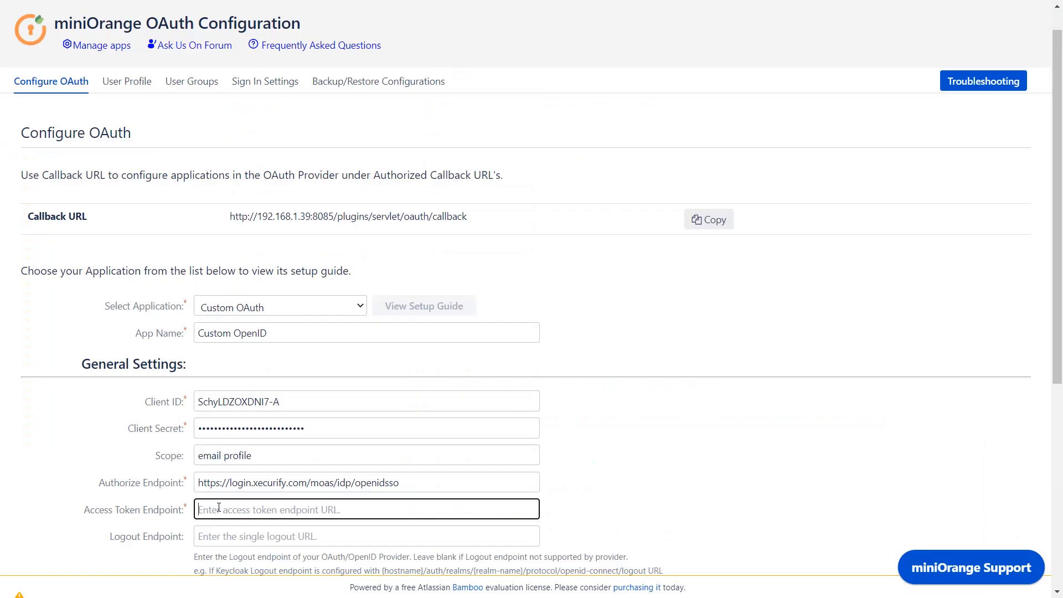
key("ctrl+v")
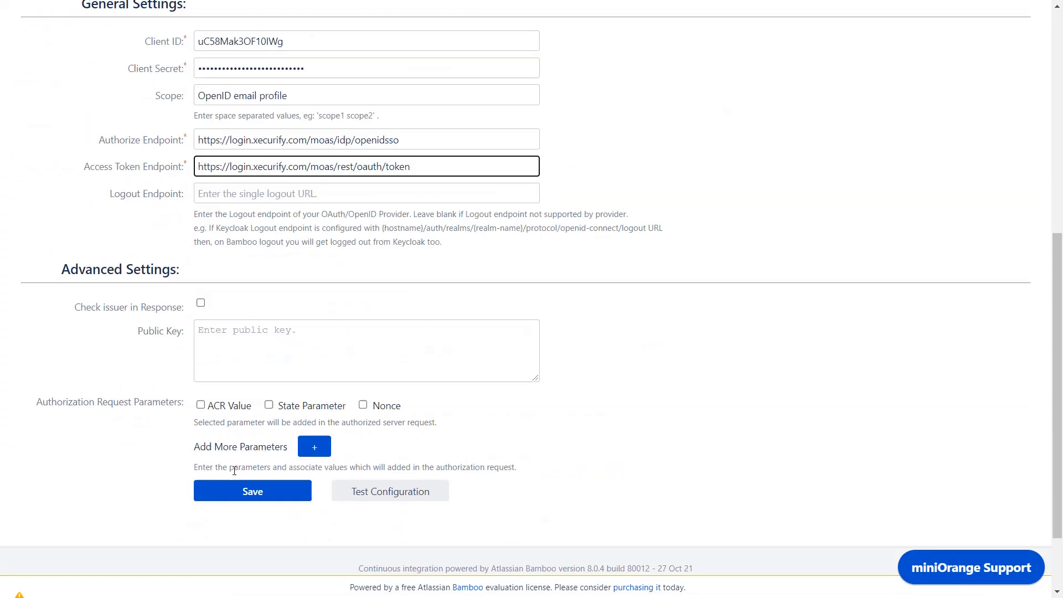
Include the State Parameter in the authorization request parameters and save the OAuth configuration
scroll(234, 471, "down", 2)
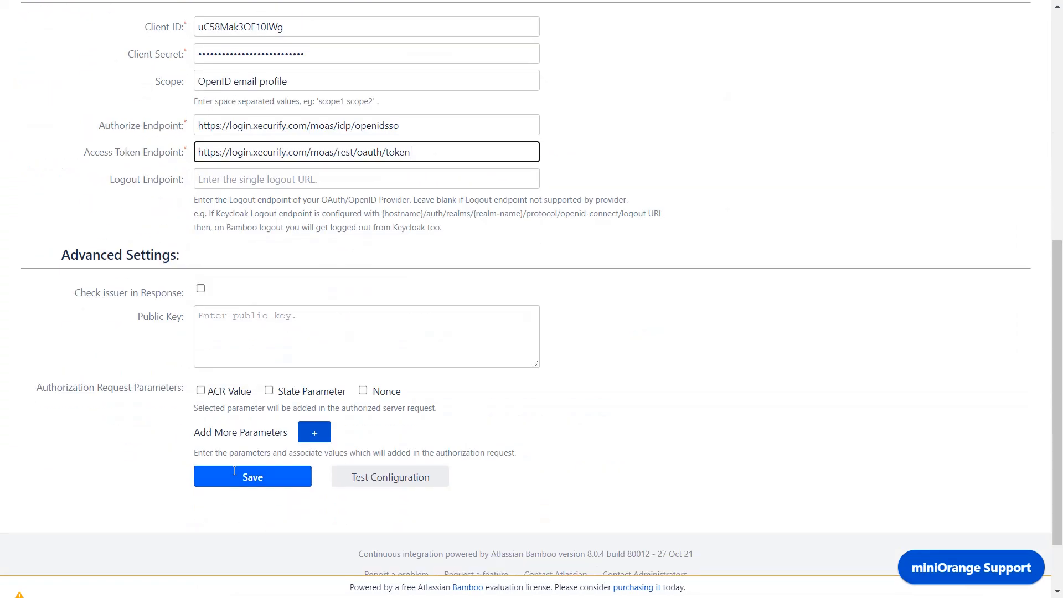
left_click(269, 390)
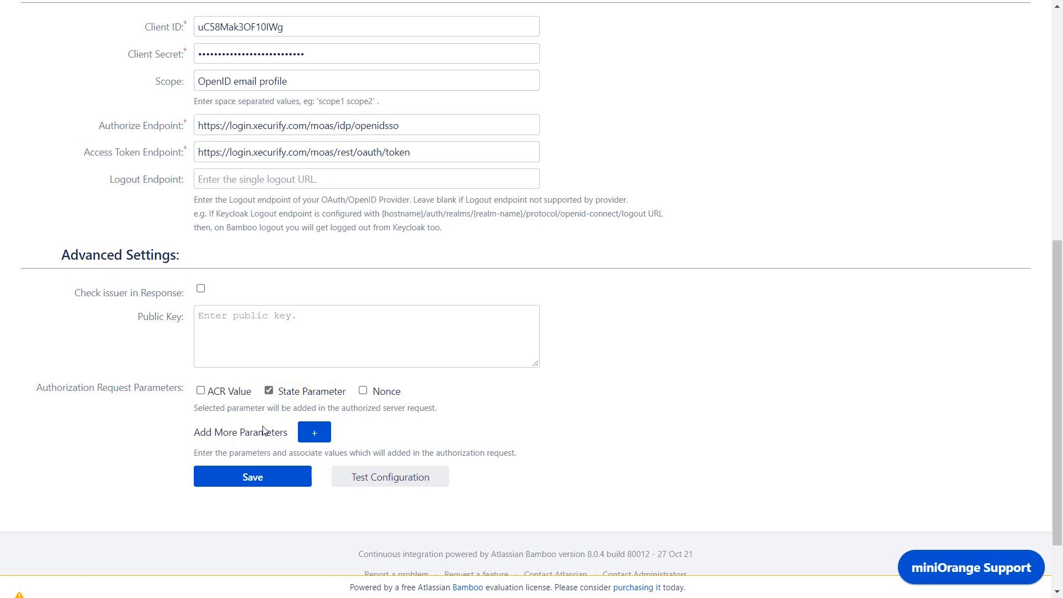
left_click(253, 476)
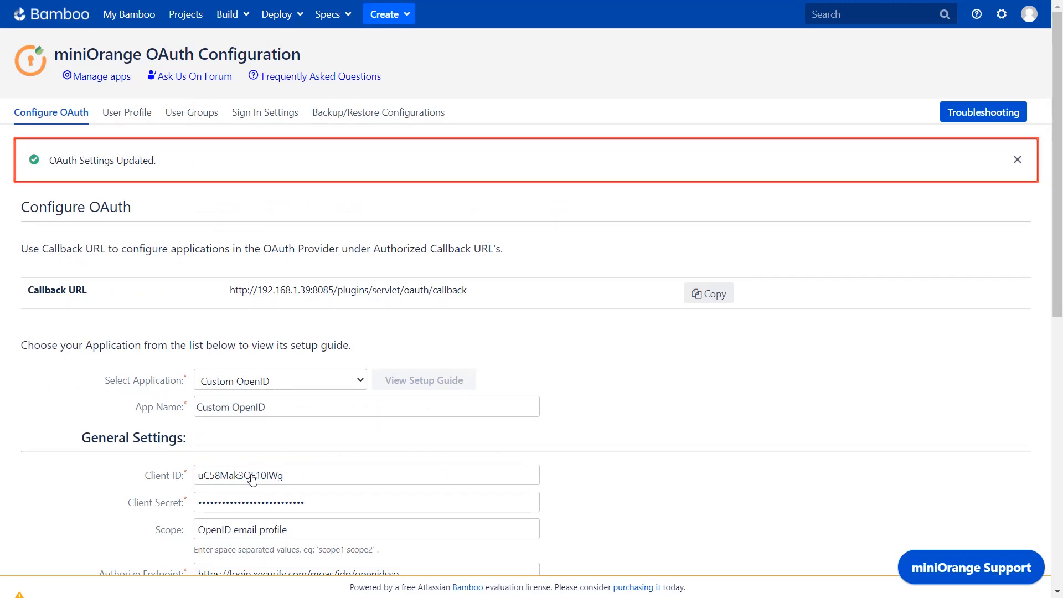
Test the OAuth configuration by signing in to xecurify with the account password, and examine the returned user attributes
scroll(253, 479, "down", 8)
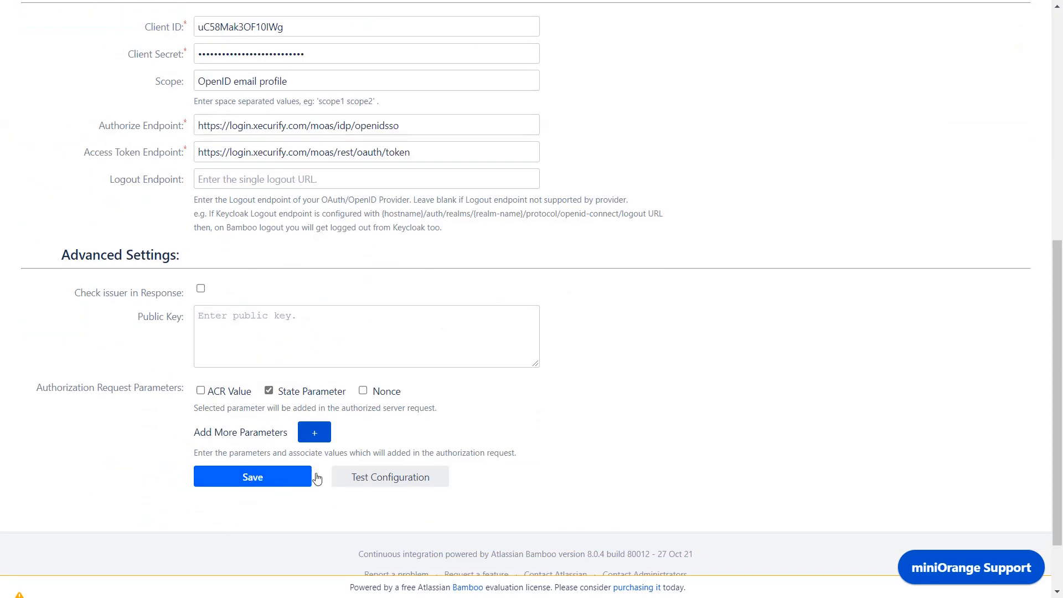
left_click(357, 480)
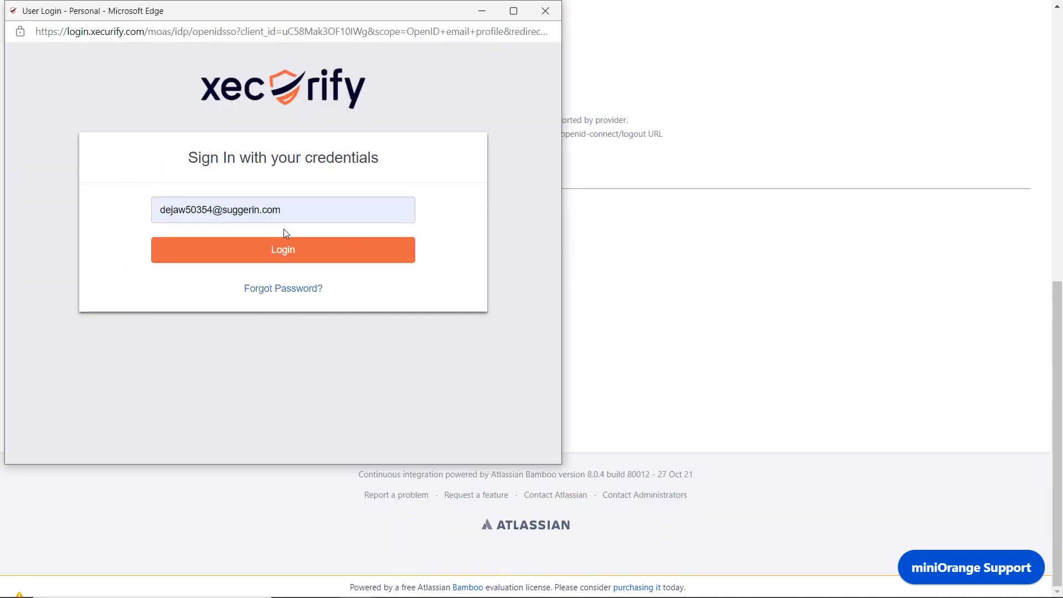
left_click(252, 246)
type("••••••••••")
key("Return")
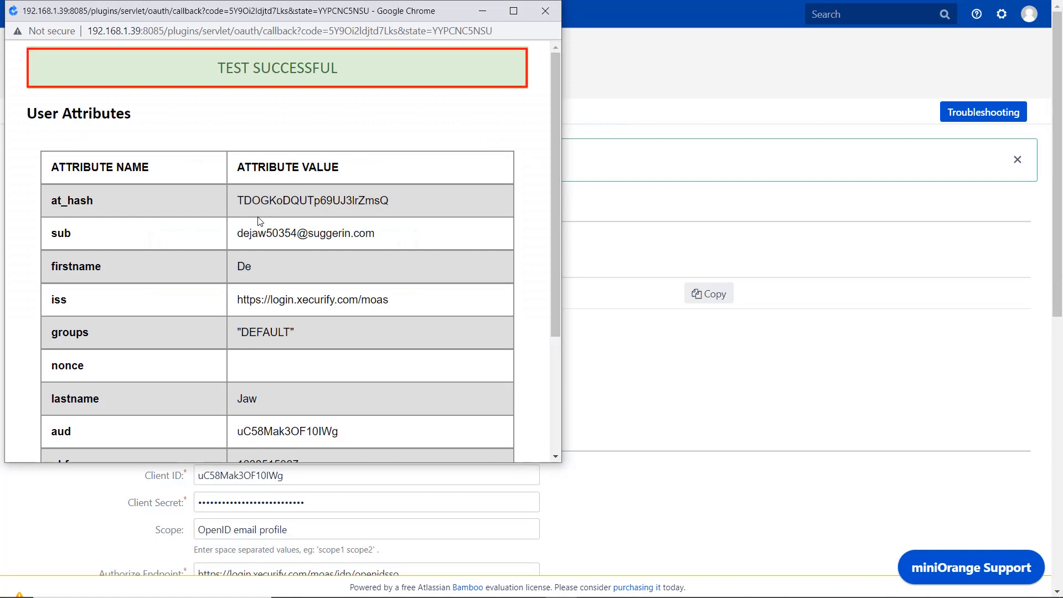
scroll(258, 220, "down", 3)
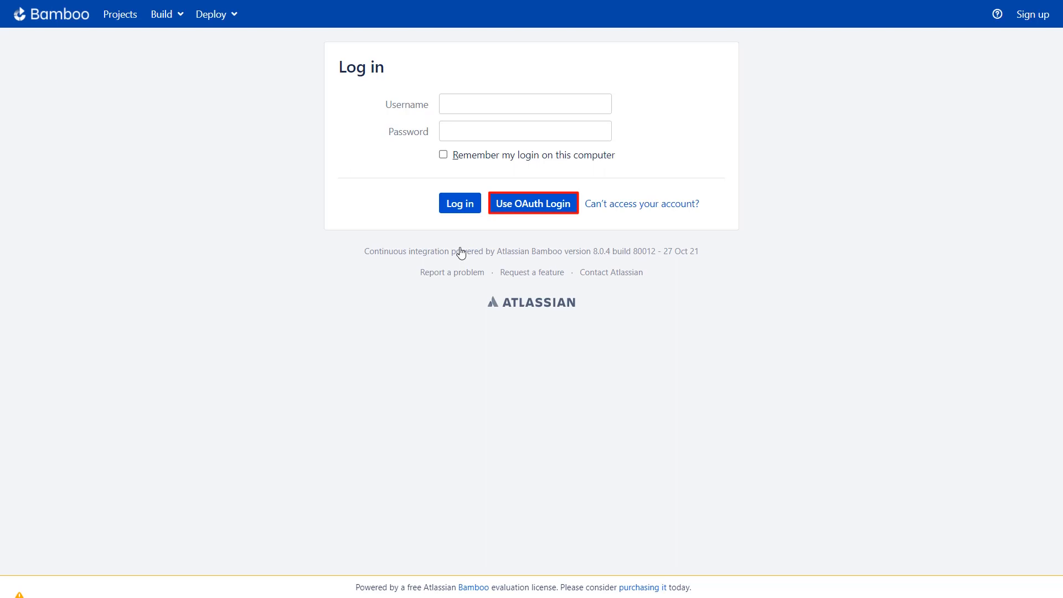
Log in to Bamboo through OAuth, entering the account password on the xecurify sign-in page
left_click(526, 215)
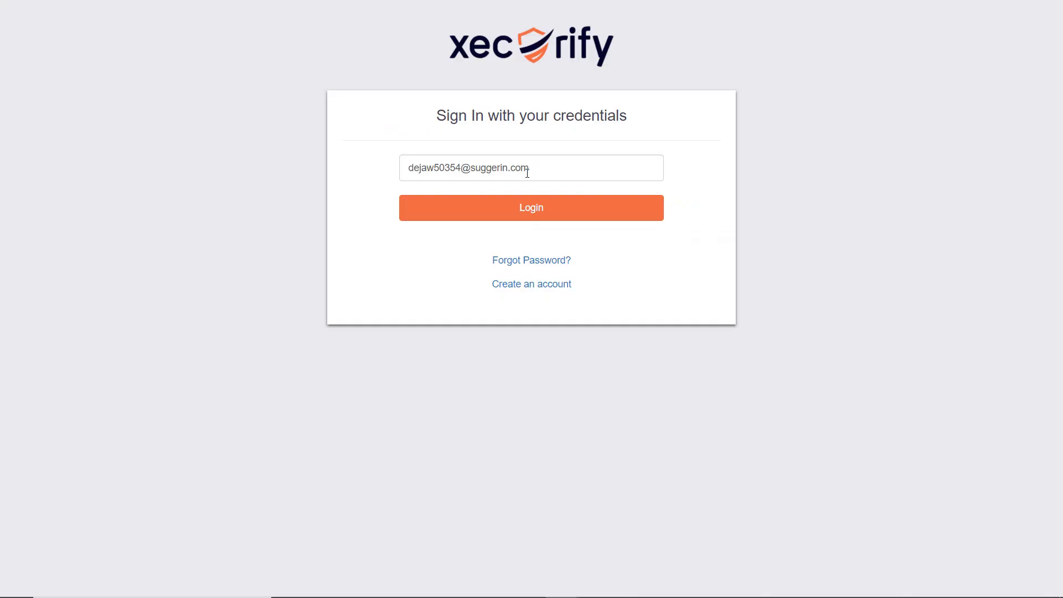
left_click(529, 209)
type("•••••••••")
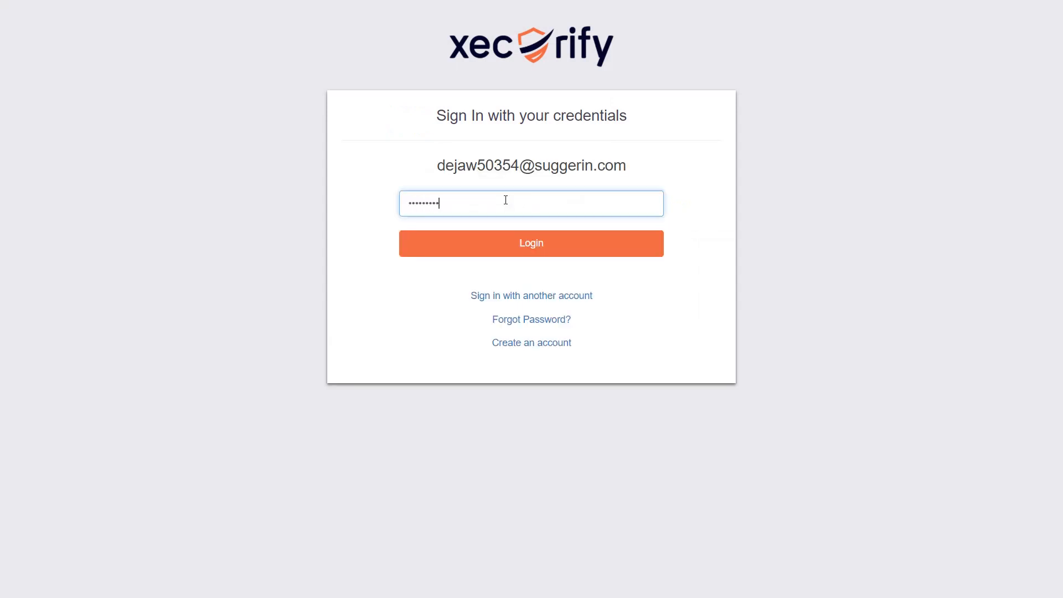
left_click(510, 243)
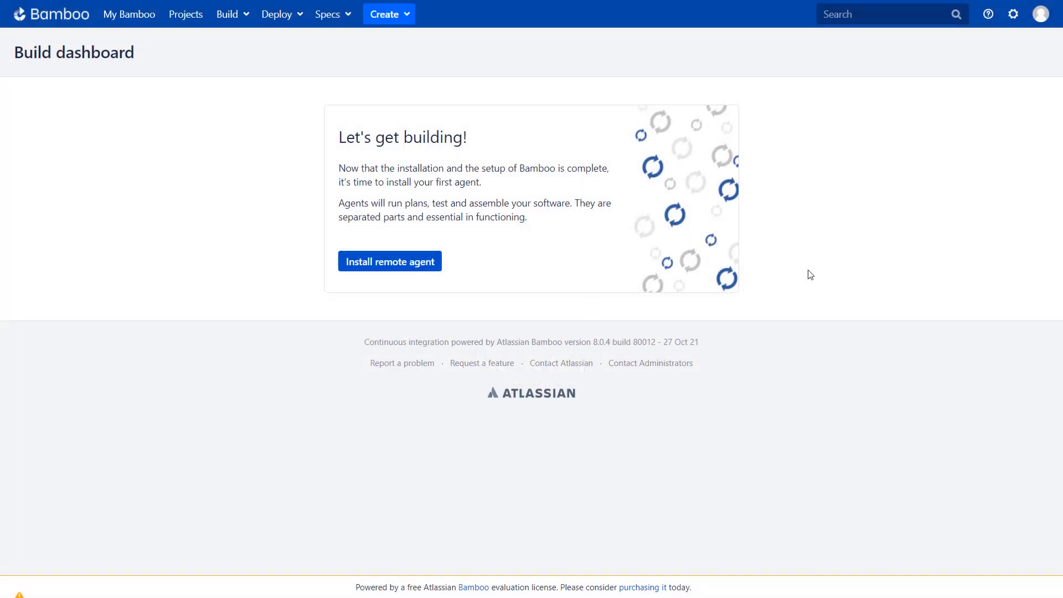
Open the signed-in user's Bamboo profile to check the full name and email under Personal Details
left_click(1039, 22)
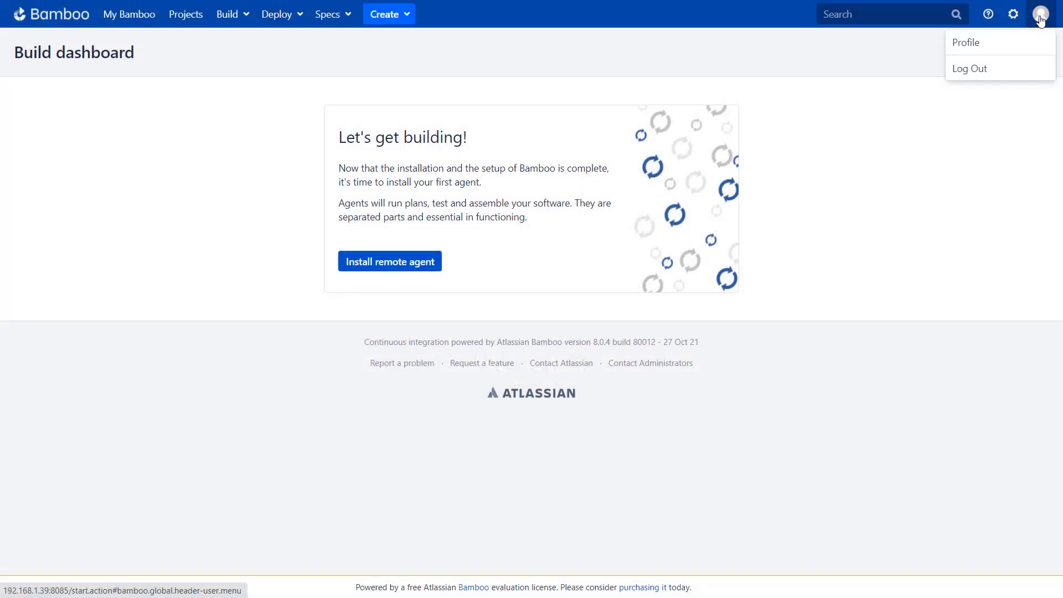
left_click(1017, 44)
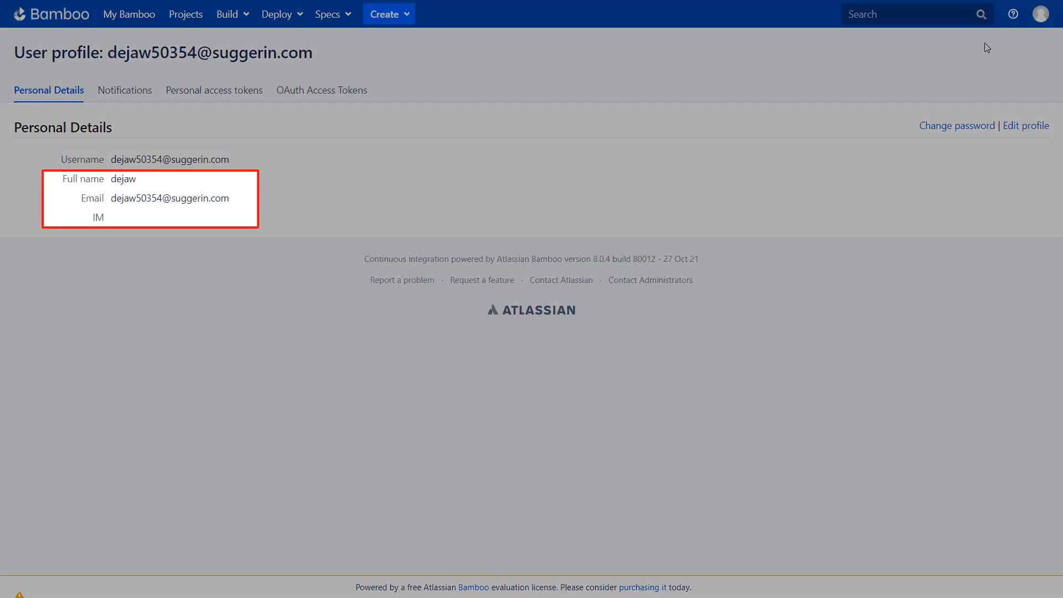